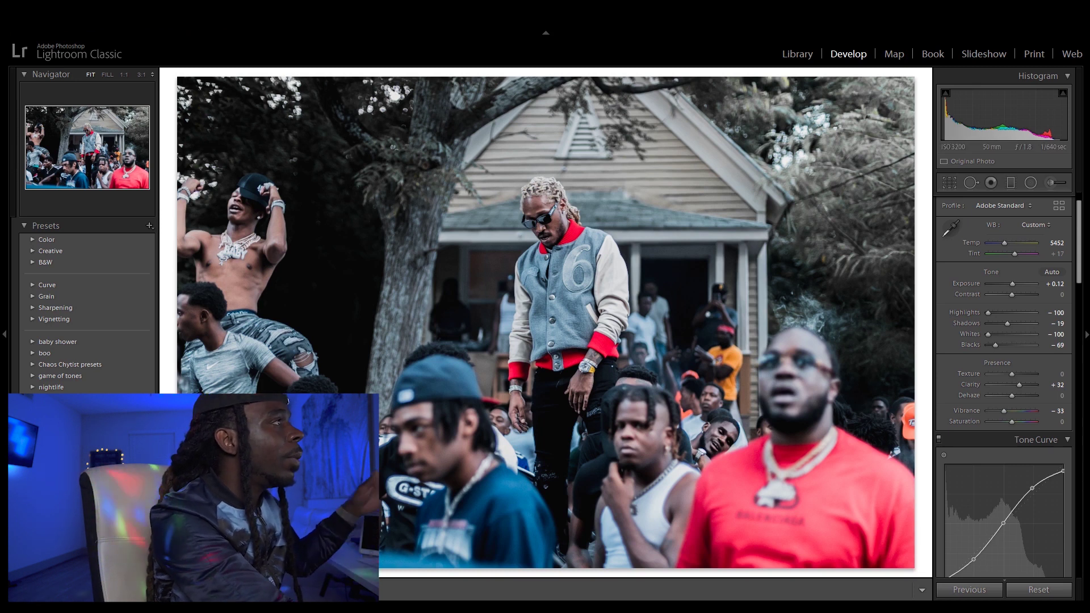
# Step: Reset all existing Develop adjustments on the photo
pyautogui.scroll(-10, 1004, 341)
pyautogui.scroll(10, 1003, 385)
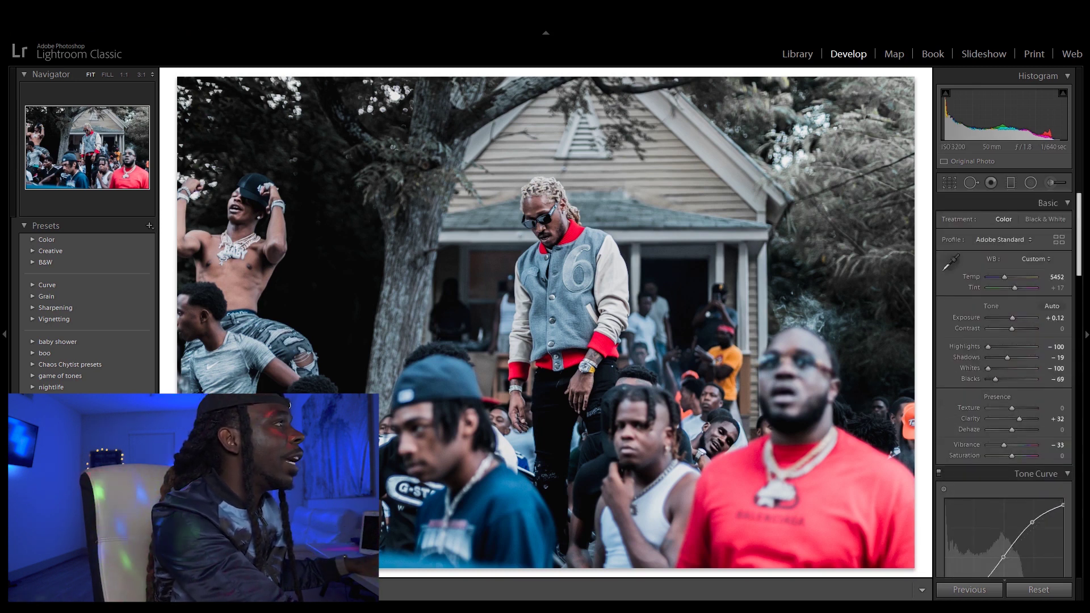
pyautogui.scroll(-5, 1003, 385)
pyautogui.scroll(5, 1003, 384)
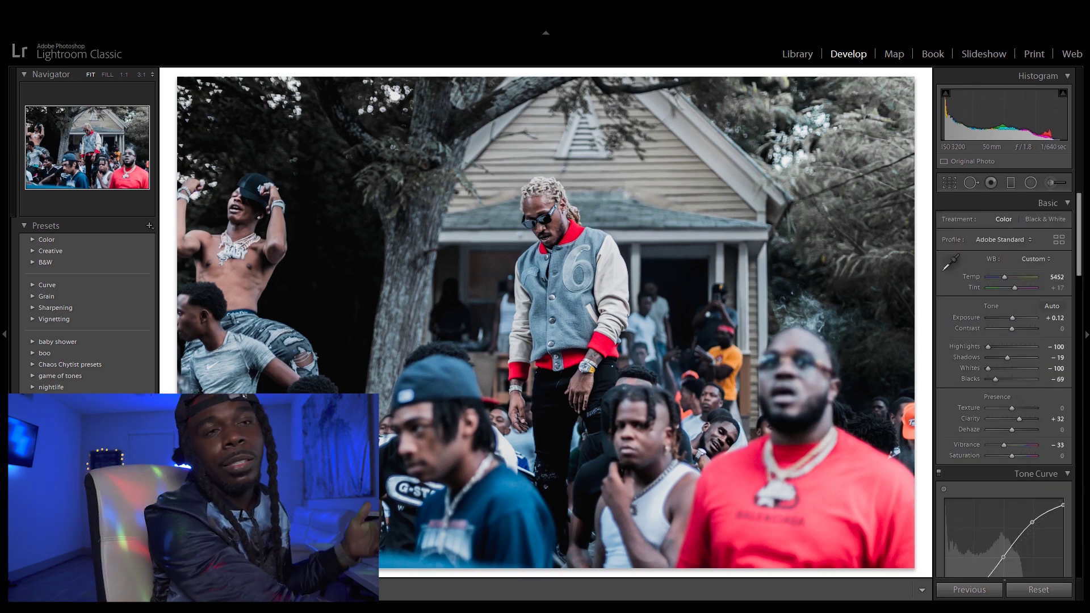
pyautogui.click(1039, 590)
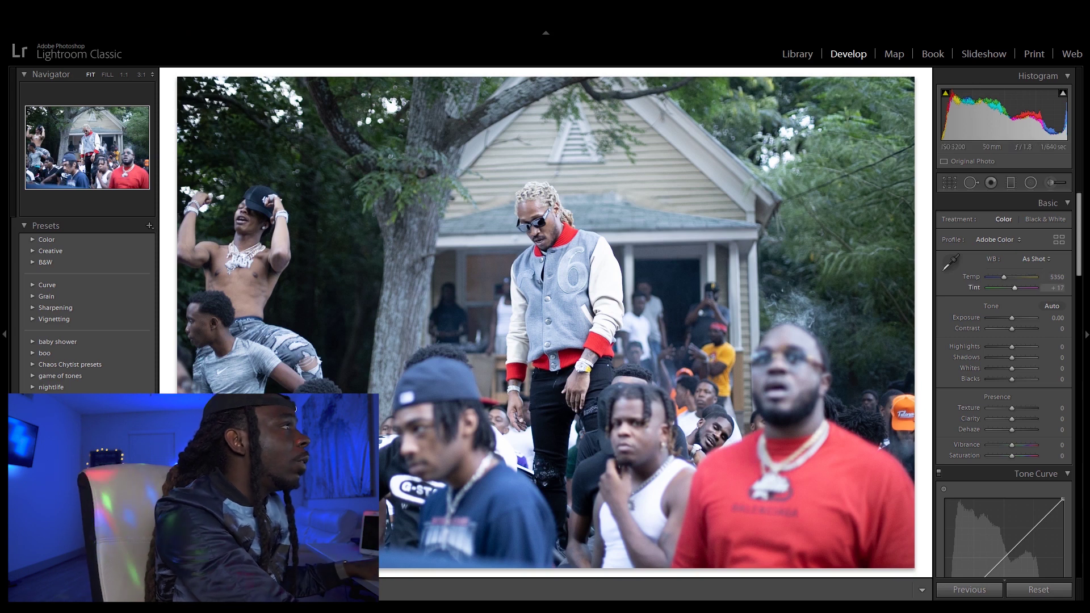
# Step: Set Exposure to -0.48, Contrast to +29, Highlights to -100, Shadows to -2, Whites to -60, Blacks to -26 and Clarity to +36
pyautogui.moveTo(1054, 318); pyautogui.dragTo(999, 346)
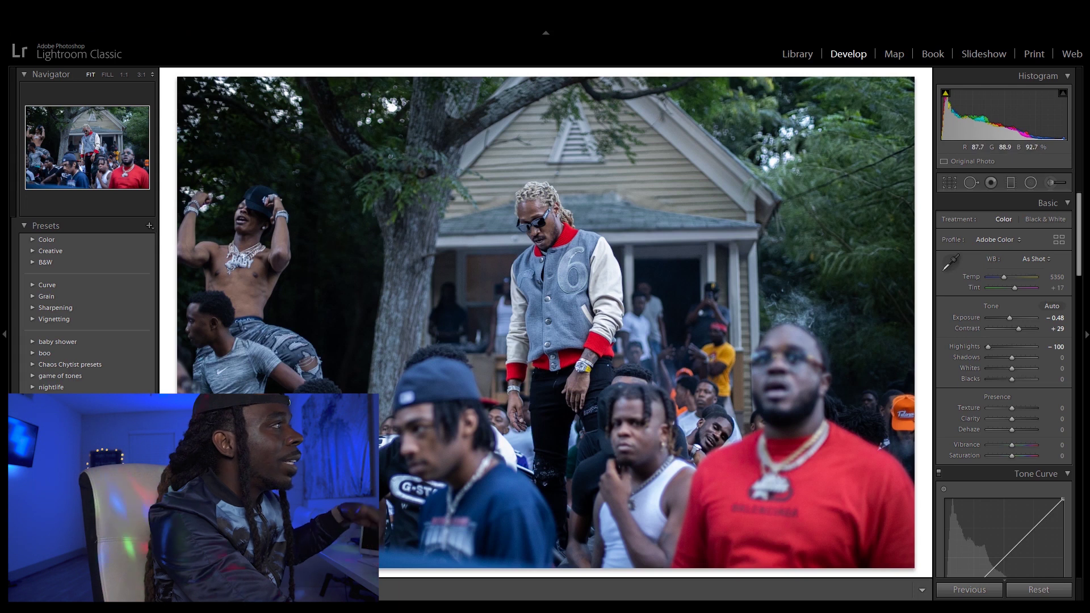
pyautogui.moveTo(1012, 367); pyautogui.dragTo(997, 368)
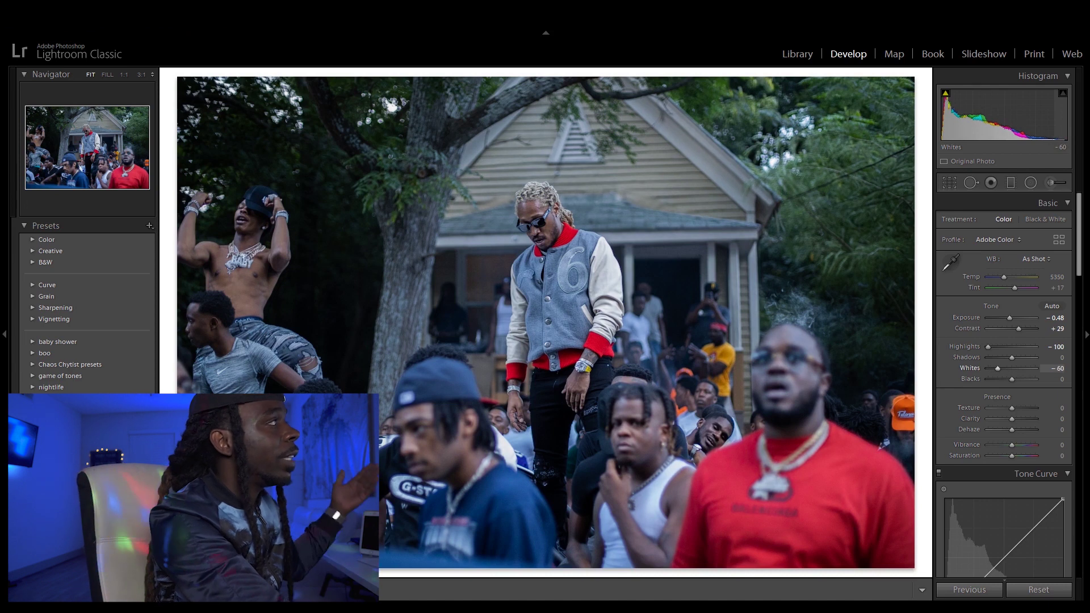
pyautogui.moveTo(1012, 379); pyautogui.dragTo(1006, 379)
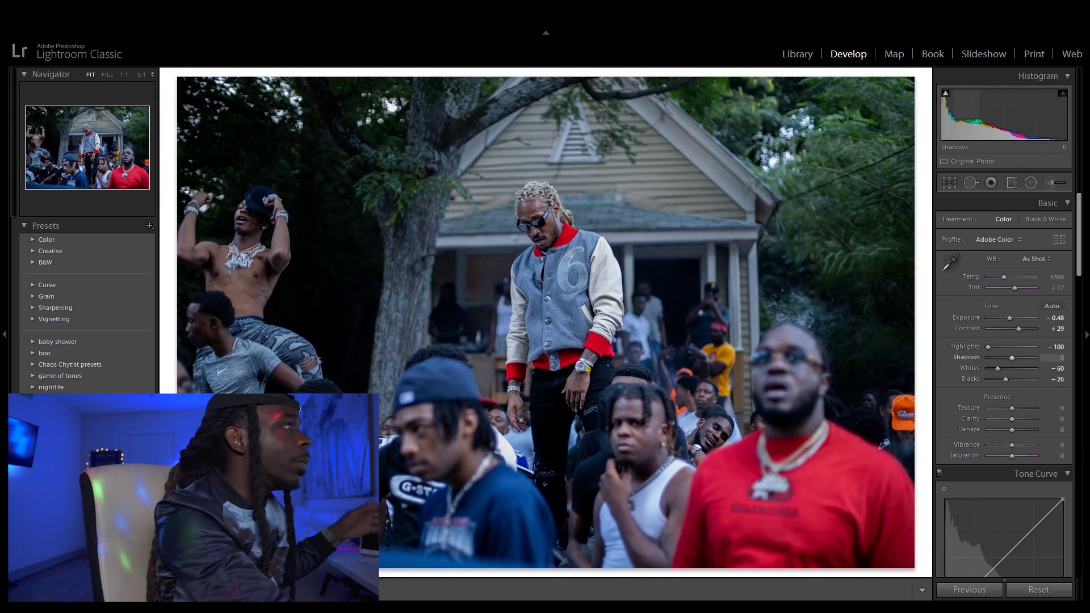
pyautogui.moveTo(1053, 358); pyautogui.dragTo(1051, 357)
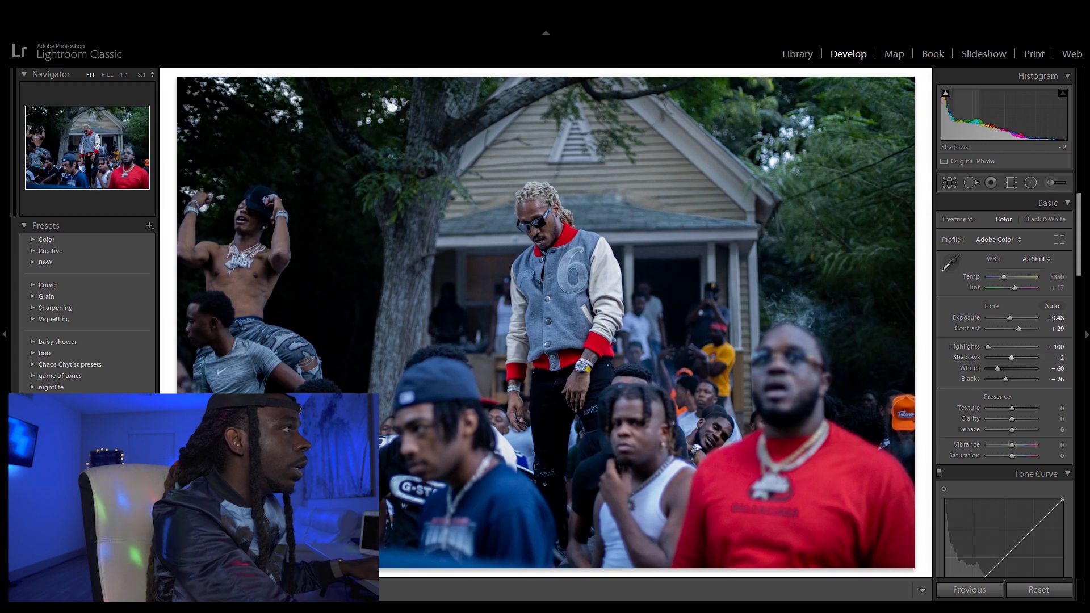
pyautogui.moveTo(1011, 418); pyautogui.dragTo(1021, 419)
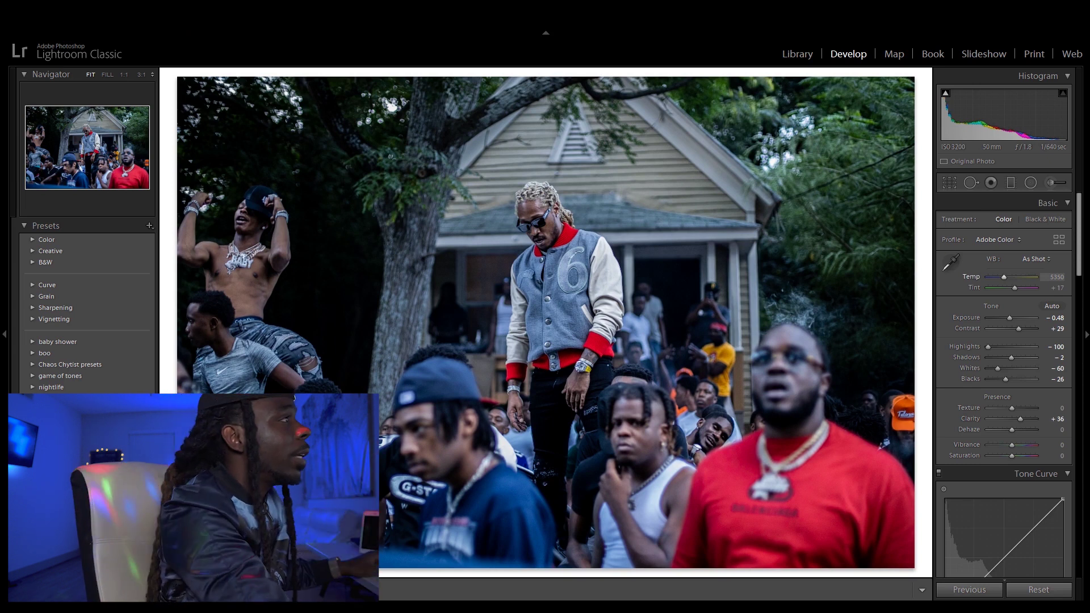
# Step: Warm the white balance to Temp 5929 and Tint +21, and lower the overall Saturation to -14
pyautogui.moveTo(1004, 277); pyautogui.dragTo(1006, 277)
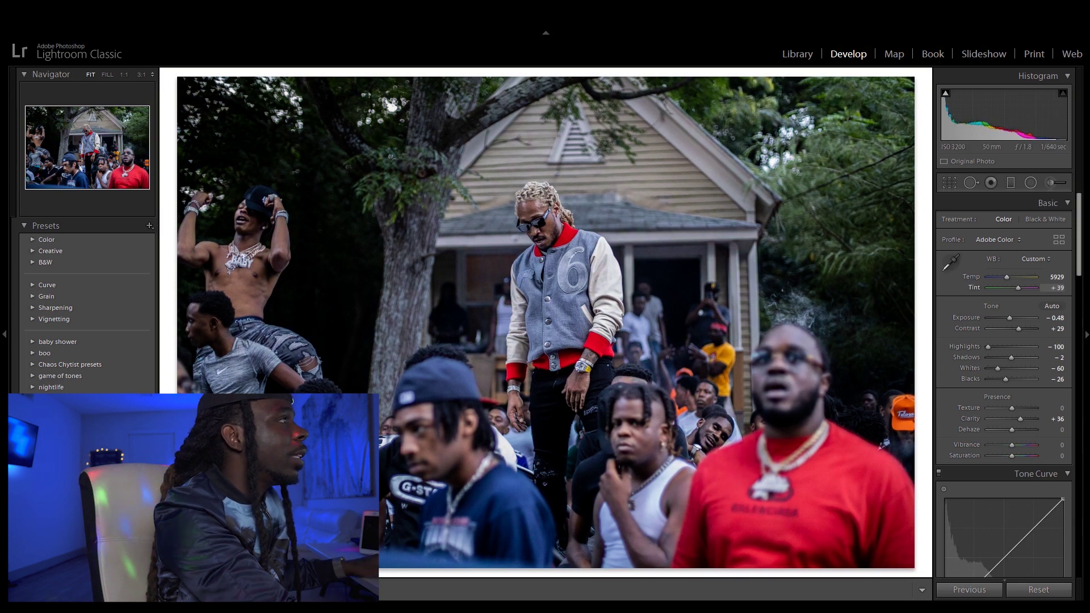
pyautogui.moveTo(1056, 288); pyautogui.dragTo(1047, 287)
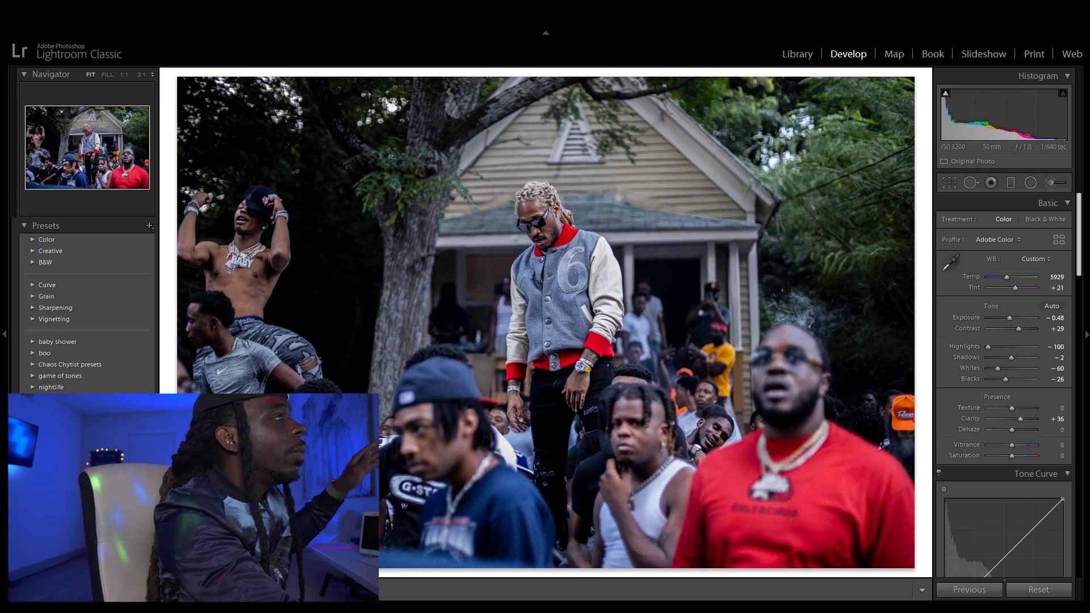
pyautogui.scroll(-5, 1053, 341)
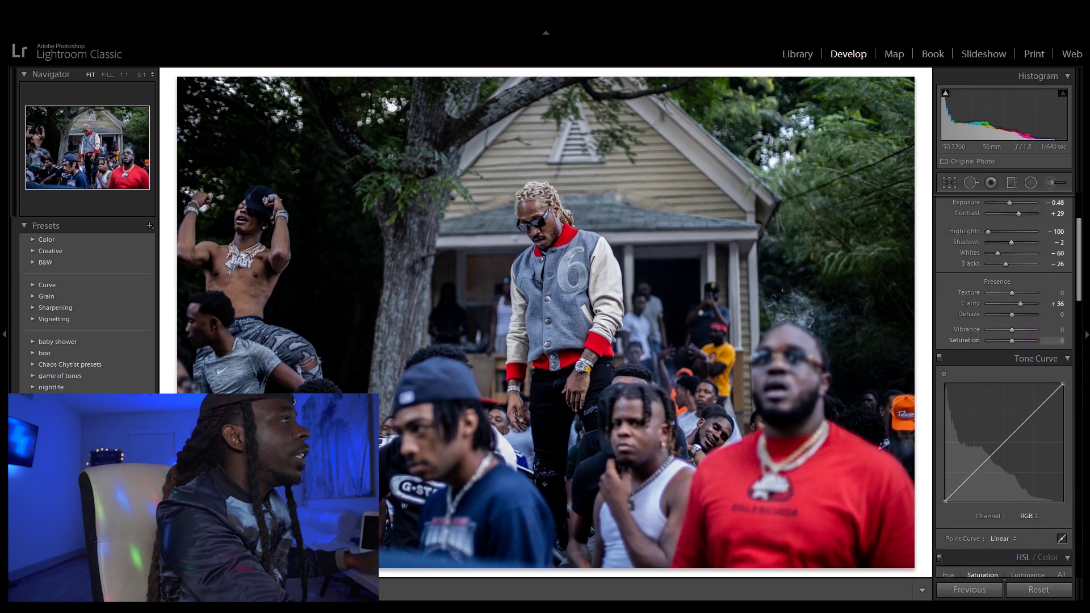
pyautogui.moveTo(1056, 340); pyautogui.dragTo(1042, 340)
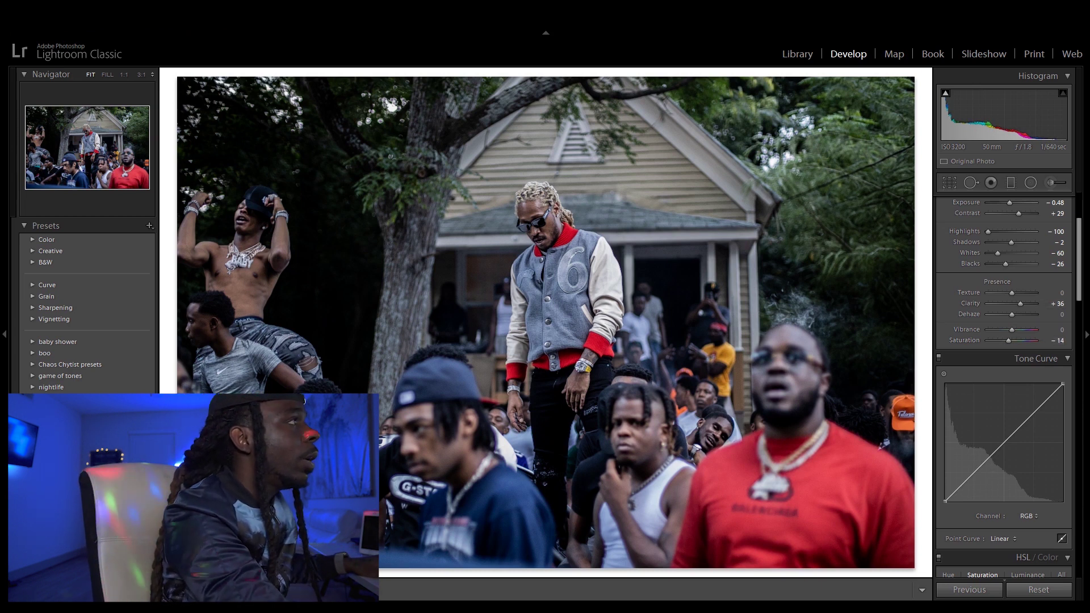
# Step: Shape the RGB tone curve into a gentle S by raising the highlights, lowering the shadows and slightly lowering the white endpoint
pyautogui.scroll(-3, 1003, 387)
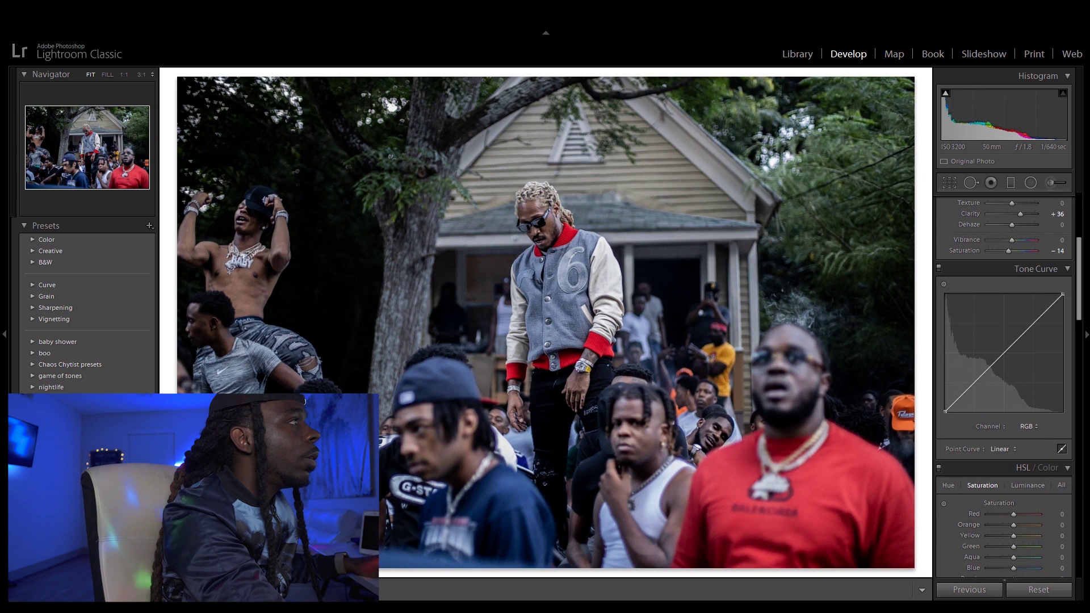
pyautogui.moveTo(1039, 319); pyautogui.dragTo(1036, 315)
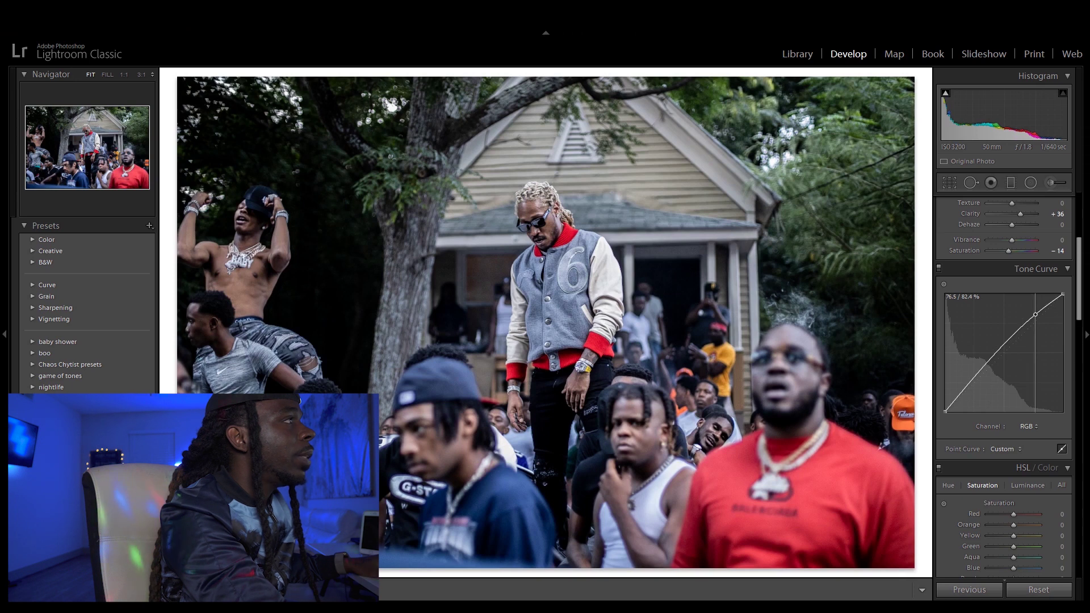
pyautogui.click(968, 389)
pyautogui.moveTo(968, 389); pyautogui.dragTo(968, 391)
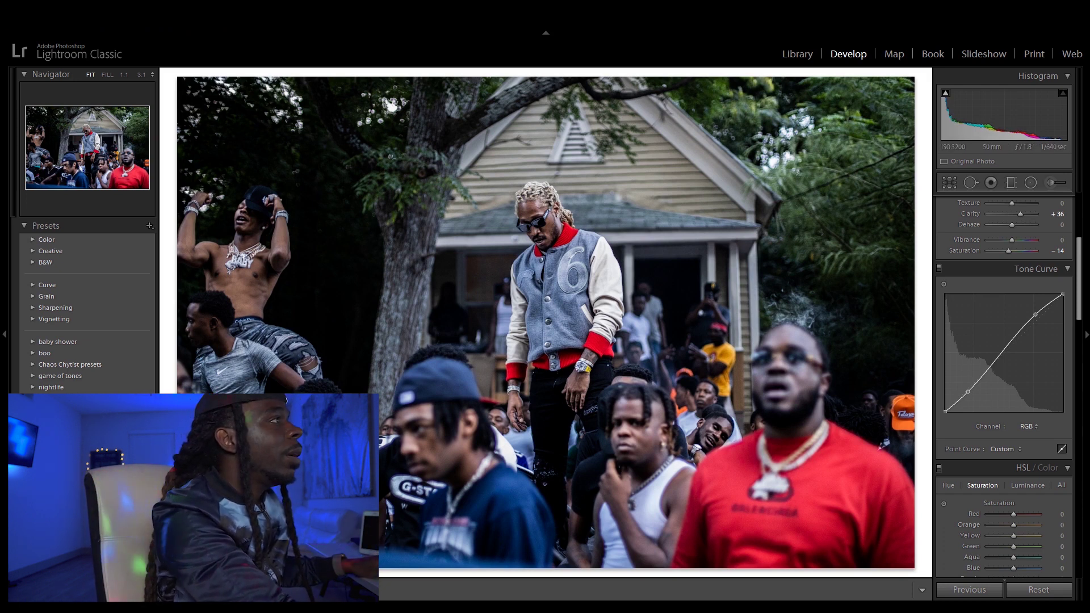
pyautogui.moveTo(1063, 295); pyautogui.dragTo(1062, 299)
# Step: Desaturate the foliage by setting the HSL saturation of Yellow to -27 and Green to -100
pyautogui.scroll(-5, 1031, 519)
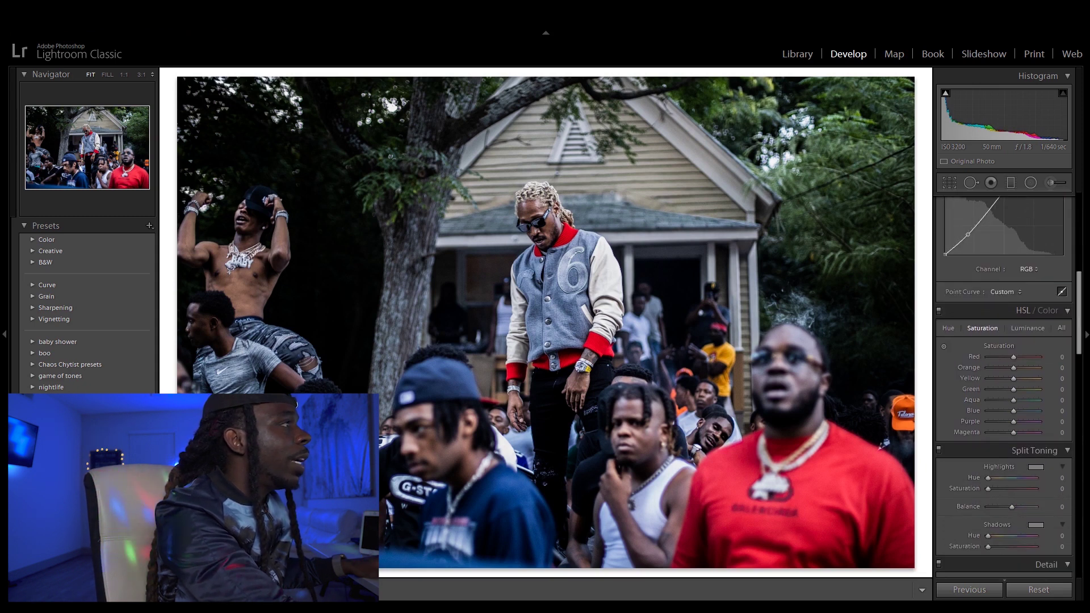
pyautogui.hotkey('shift', 'Down')
pyautogui.hotkey('shift', 'Down')
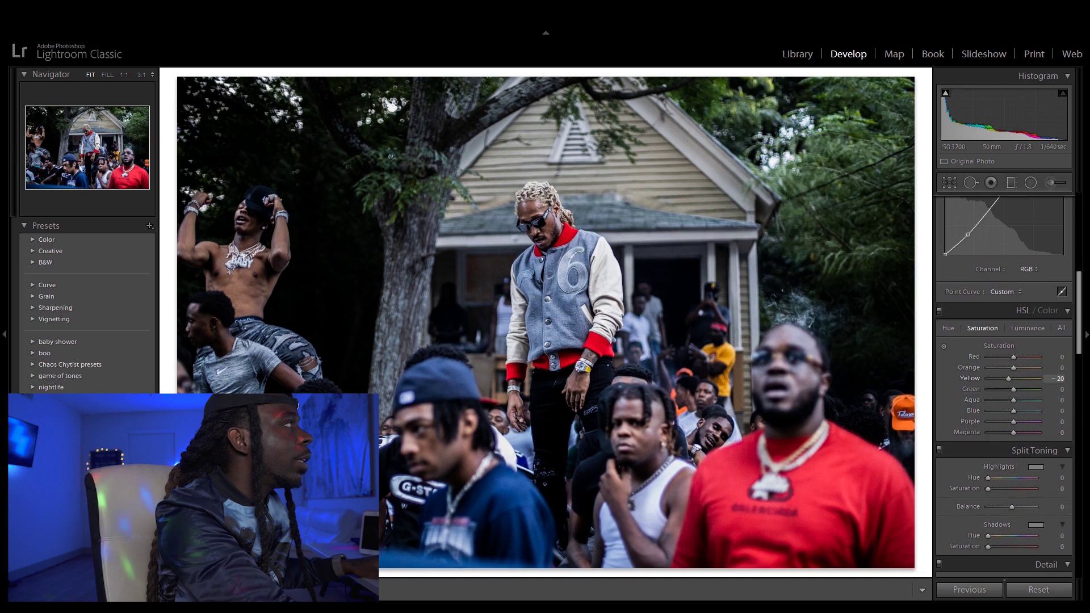
pyautogui.press('Tab')
pyautogui.write('-60')
pyautogui.press('Return')
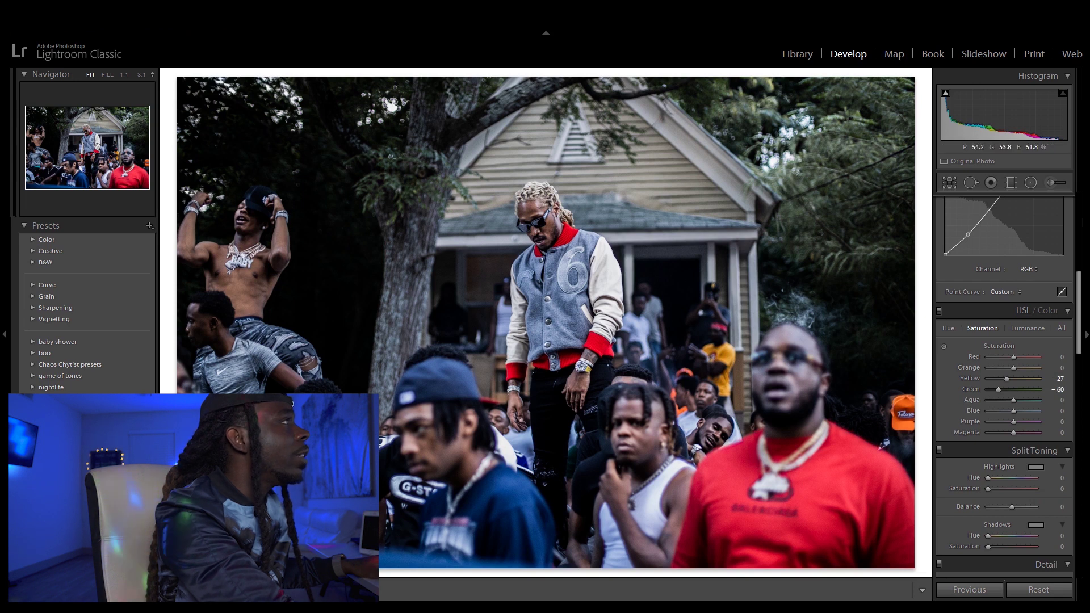
pyautogui.press('Tab')
pyautogui.hotkey('shift', 'Tab')
pyautogui.write('-100')
pyautogui.press('Return')
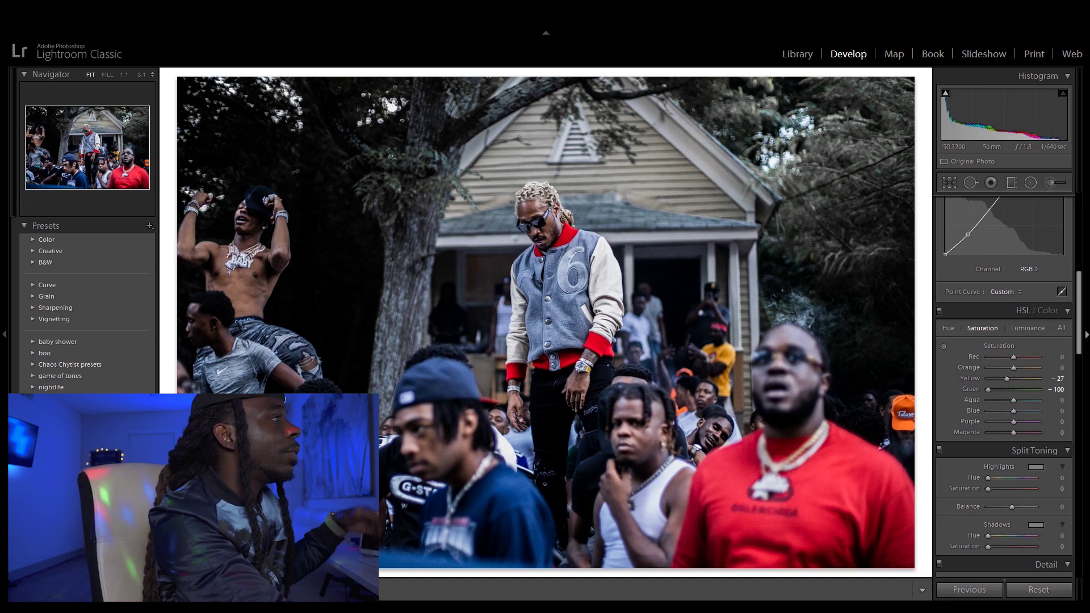
# Step: Enable chromatic aberration removal and lens profile corrections, and straighten the perspective with Full Upright
pyautogui.scroll(-5, 1003, 386)
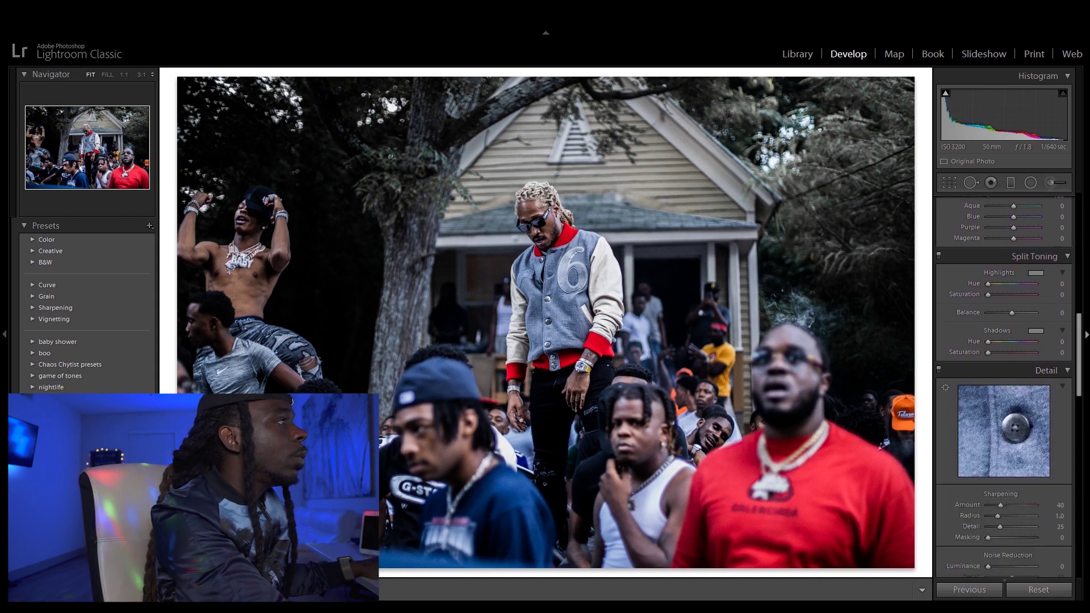
pyautogui.scroll(-7, 1004, 386)
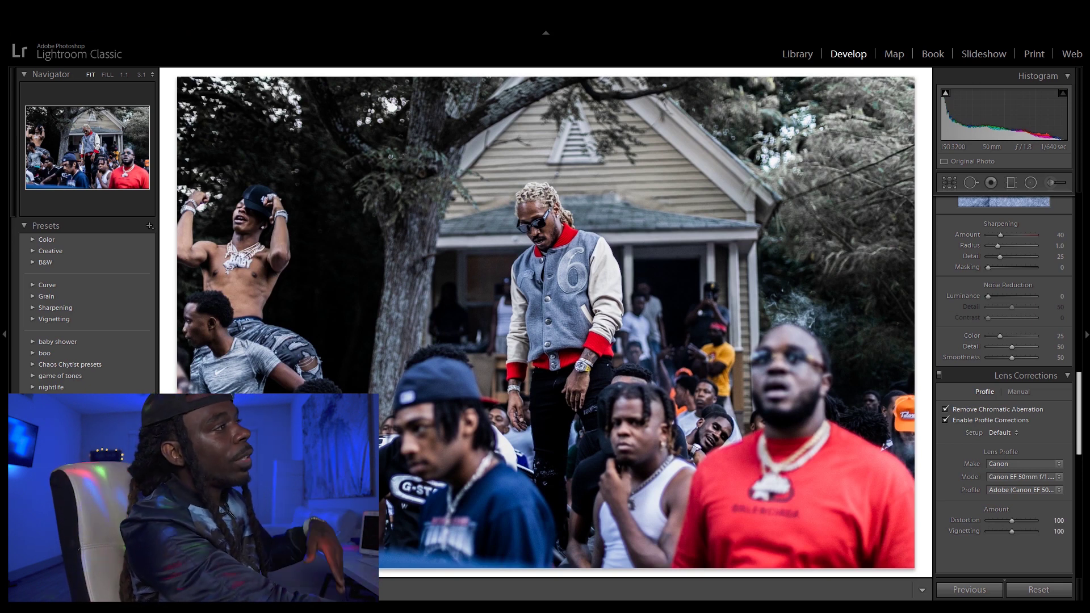
pyautogui.scroll(-5, 1005, 398)
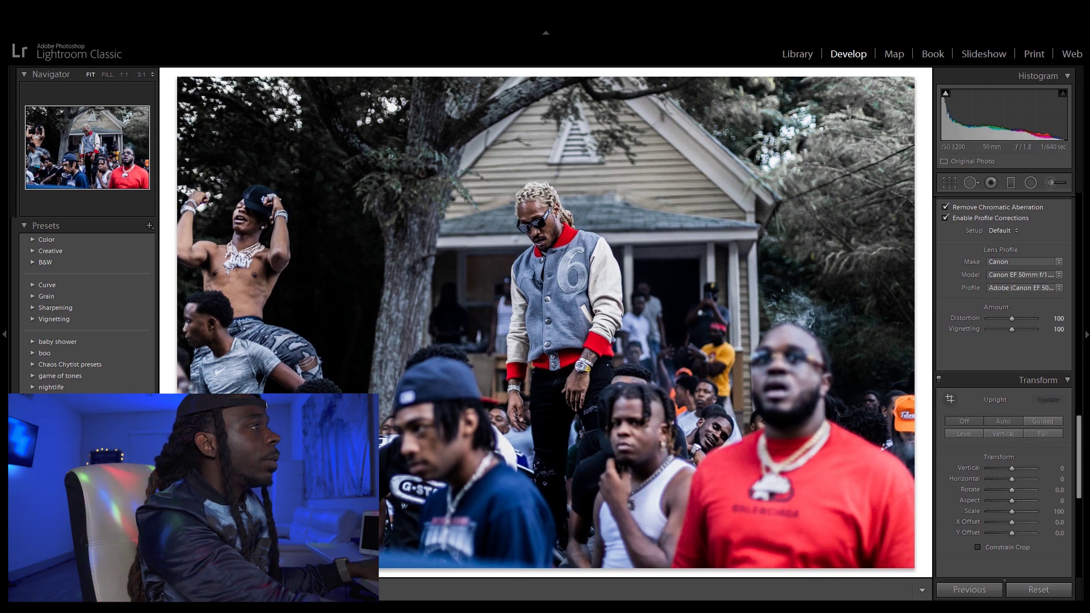
pyautogui.click(1043, 433)
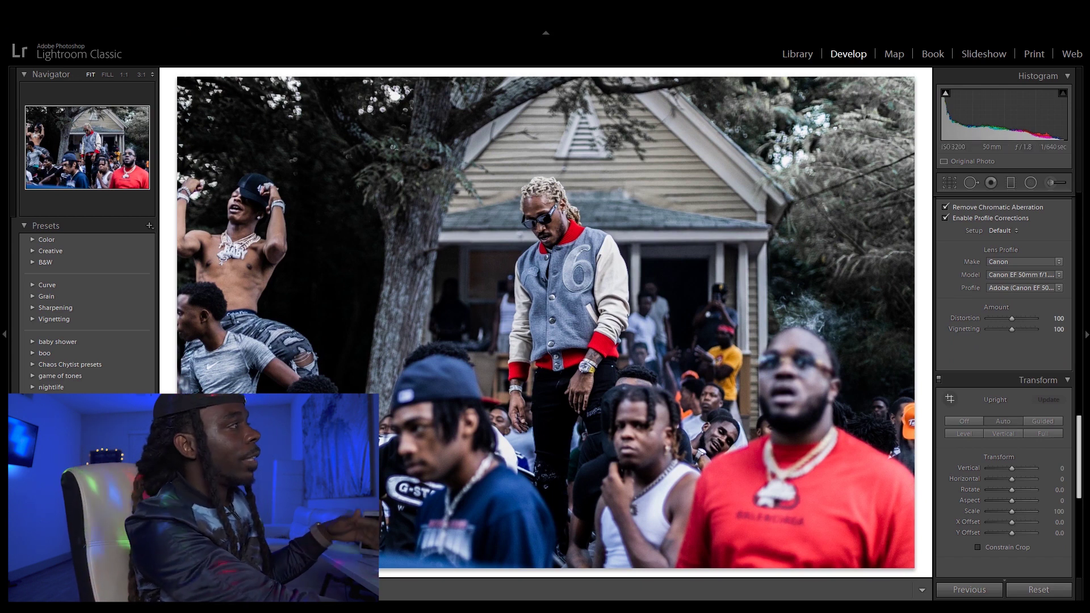
# Step: Set the Blue Primary Hue in the camera calibration to -40 to push the blues toward teal
pyautogui.scroll(-3, 1004, 375)
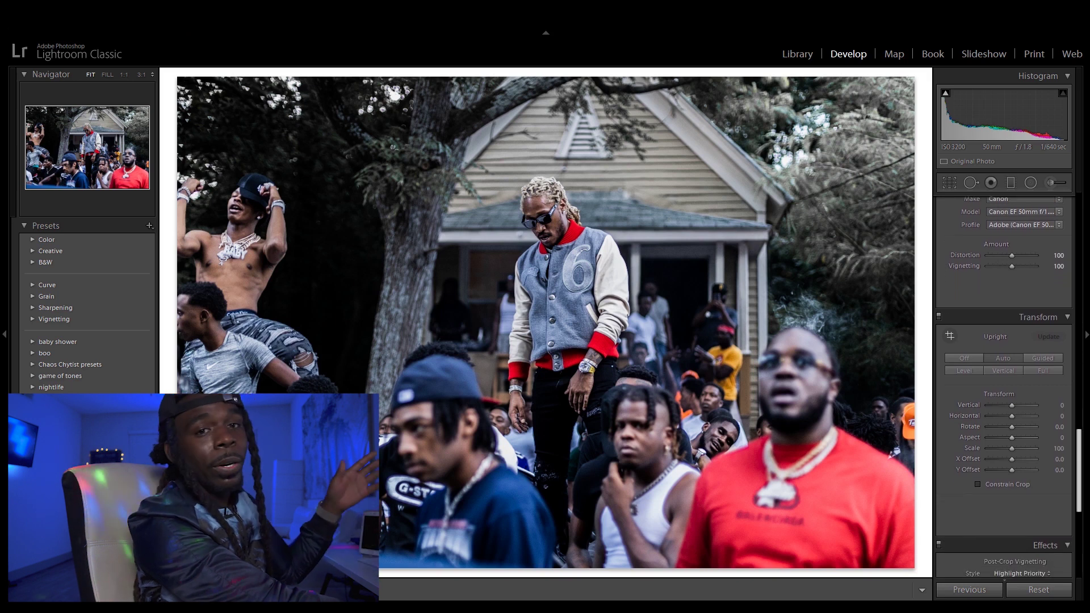
pyautogui.scroll(-5, 1003, 386)
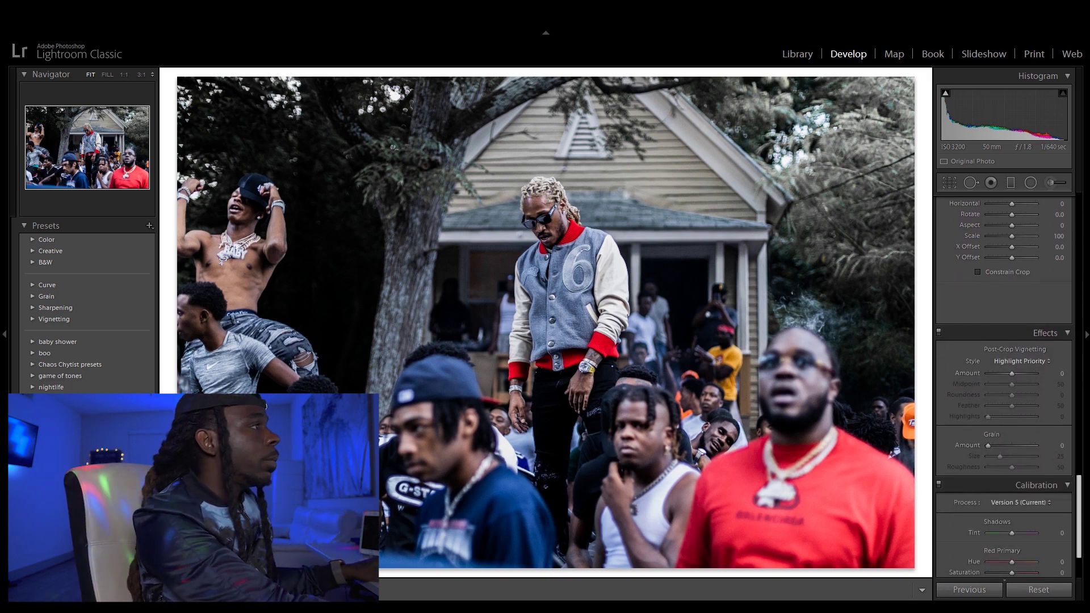
pyautogui.scroll(-2, 1003, 511)
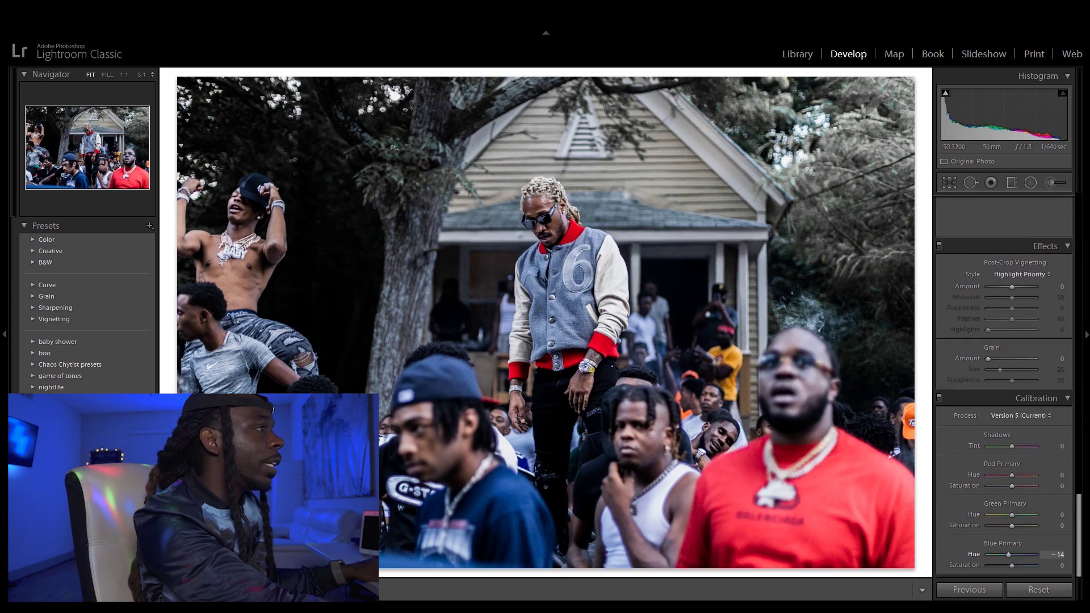
pyautogui.moveTo(1003, 554); pyautogui.dragTo(999, 554)
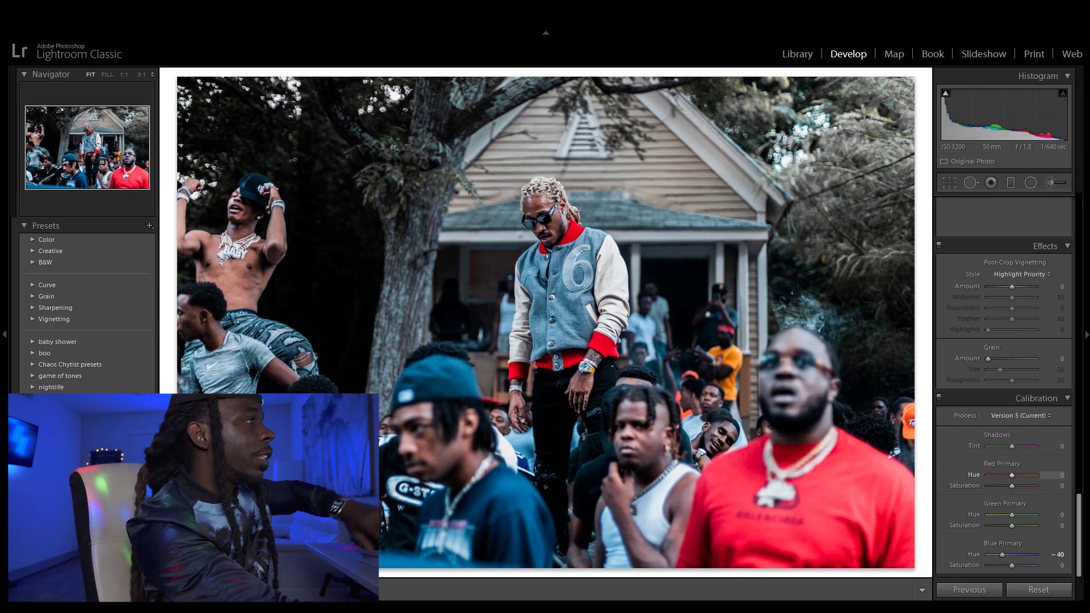
# Step: Try brighter and darker exposures on the graded photo and settle on an Exposure of -0.36
pyautogui.scroll(15, 1004, 386)
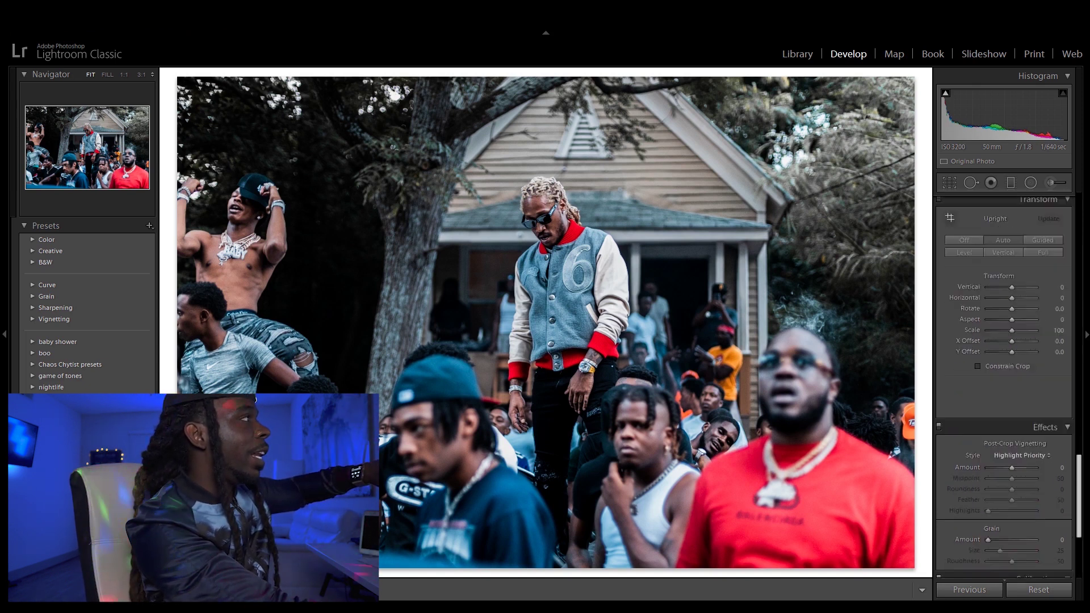
pyautogui.scroll(2, 1003, 386)
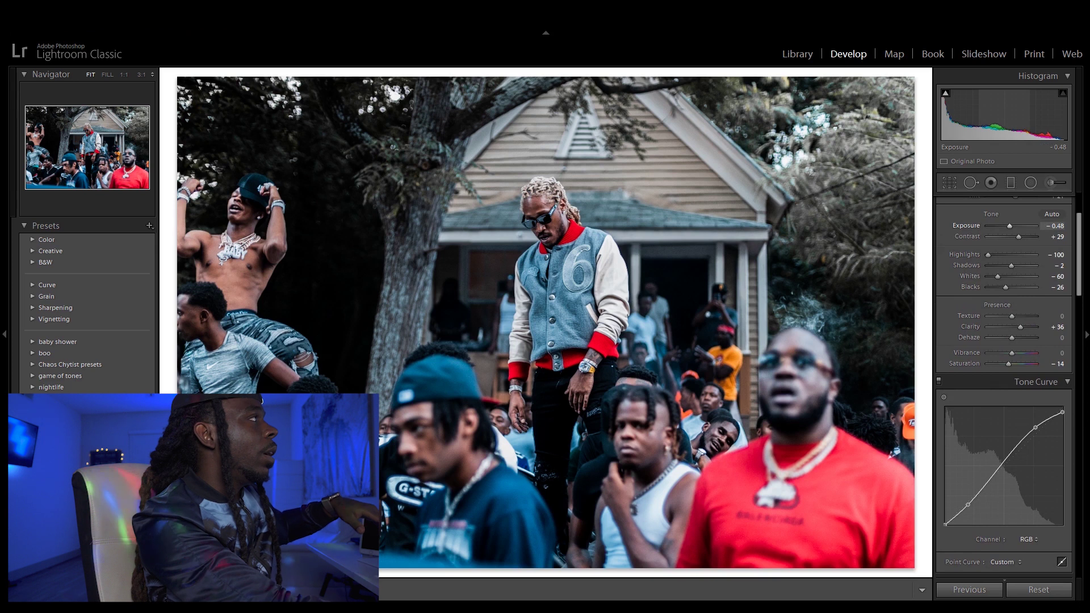
pyautogui.press('Up')
pyautogui.press('Up')
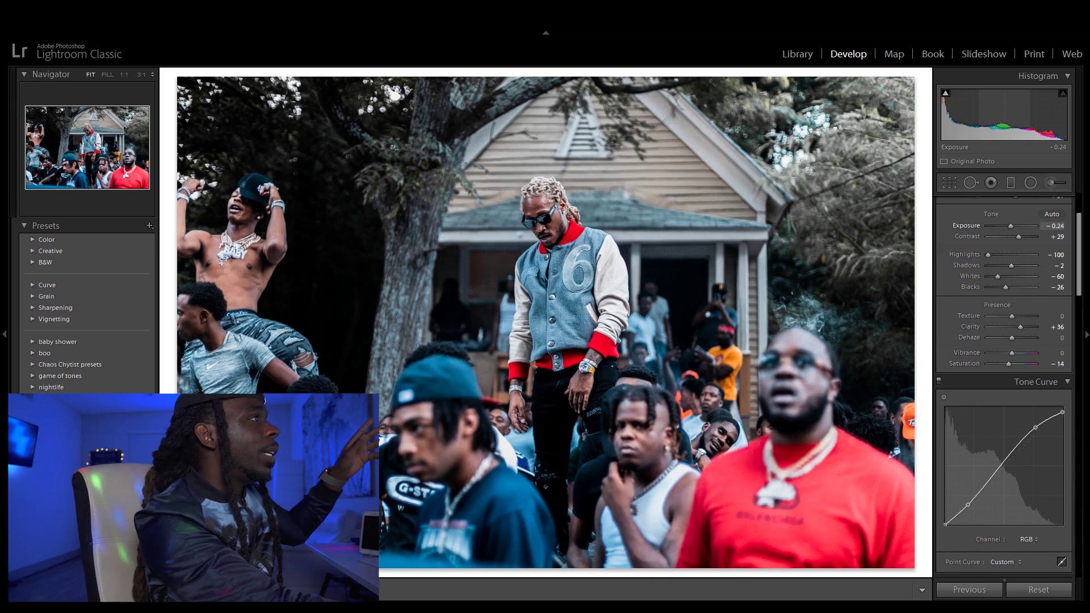
pyautogui.press('Up')
pyautogui.press('Up')
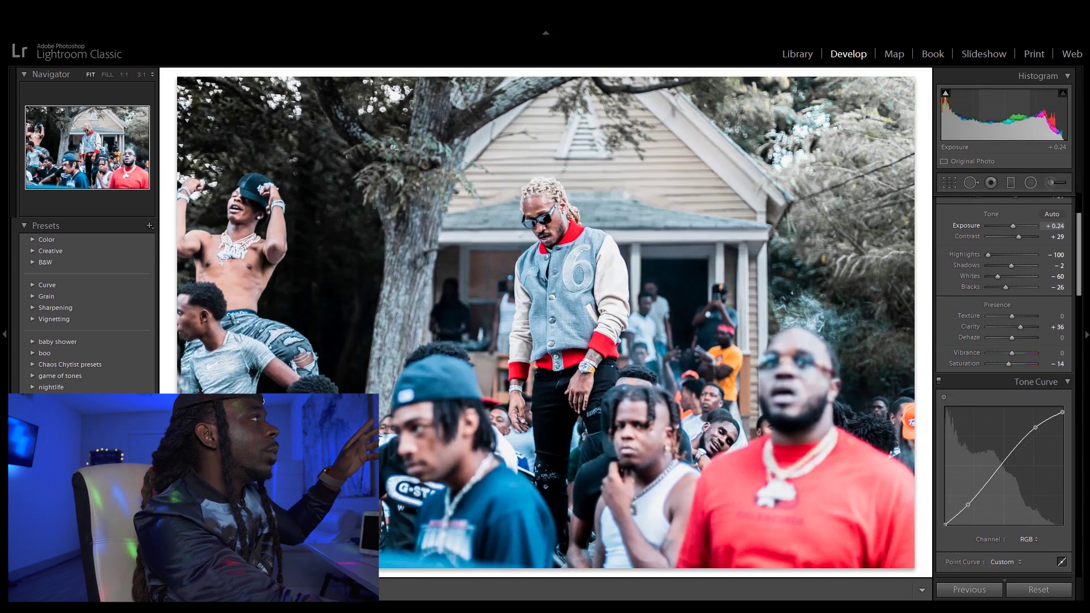
pyautogui.press('Down')
pyautogui.press('Down')
pyautogui.press('Down')
pyautogui.press('Down')
pyautogui.press('Down')
pyautogui.press('Down')
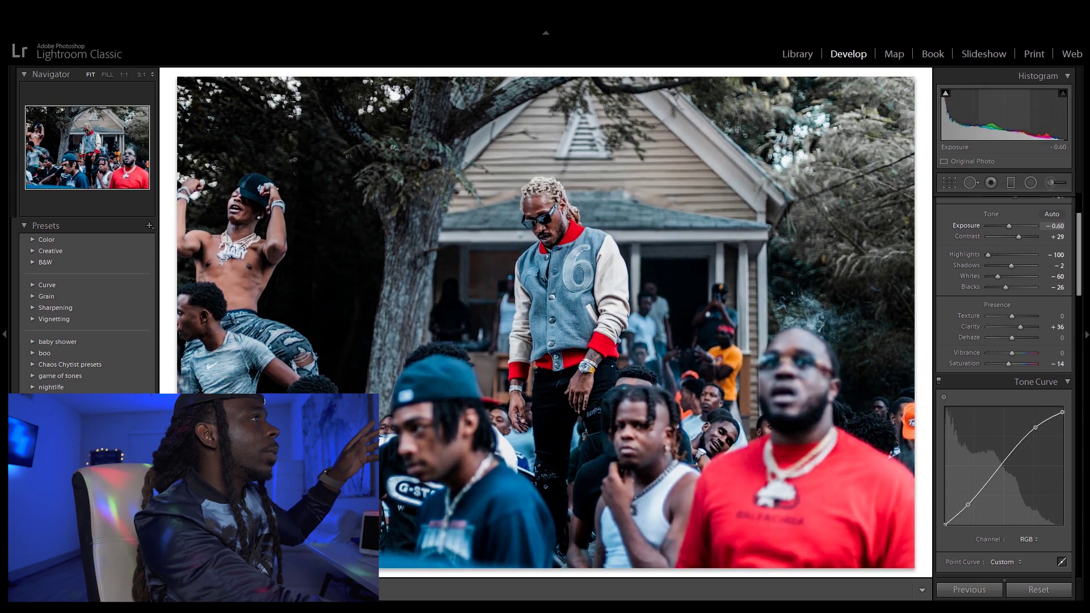
pyautogui.press('Up')
pyautogui.press('Up')
pyautogui.press('Up')
pyautogui.press('Up')
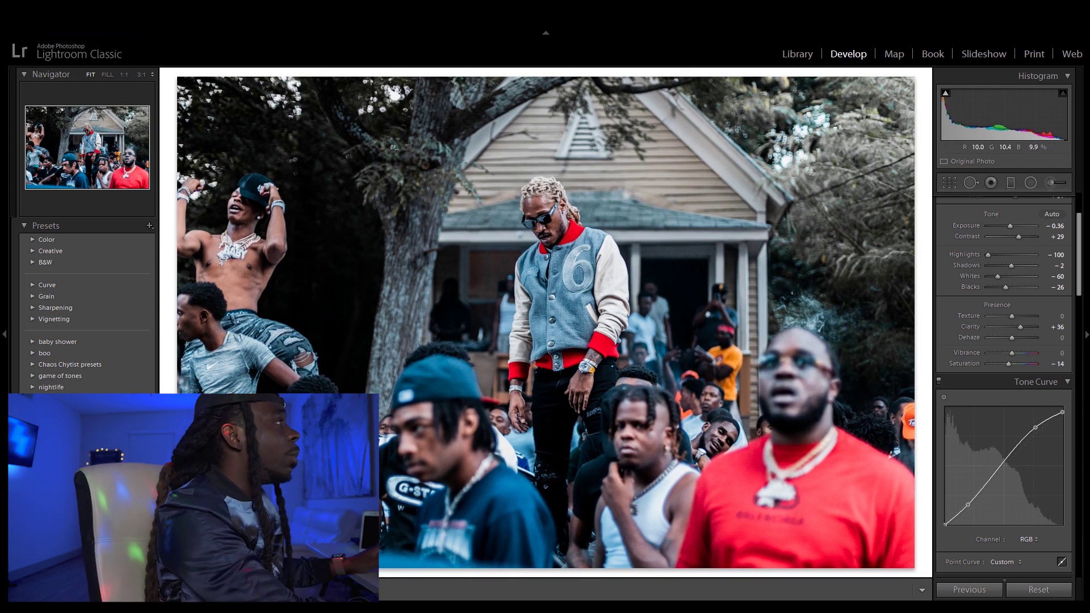
# Step: Compare the unedited original with the edited photo, ending on the edited version
pyautogui.press('\\')
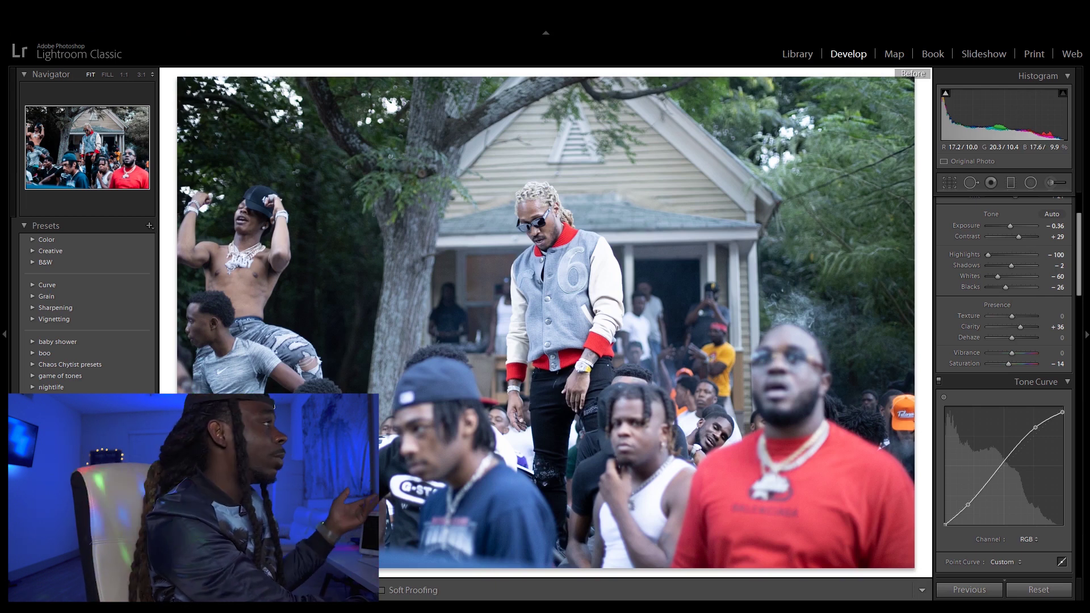
pyautogui.press('\\')
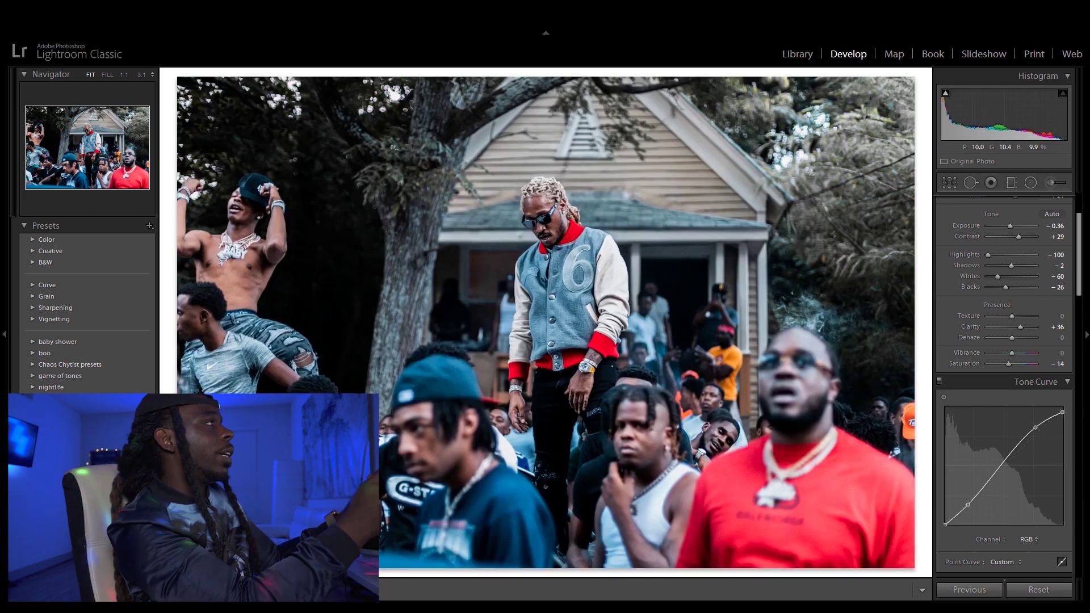